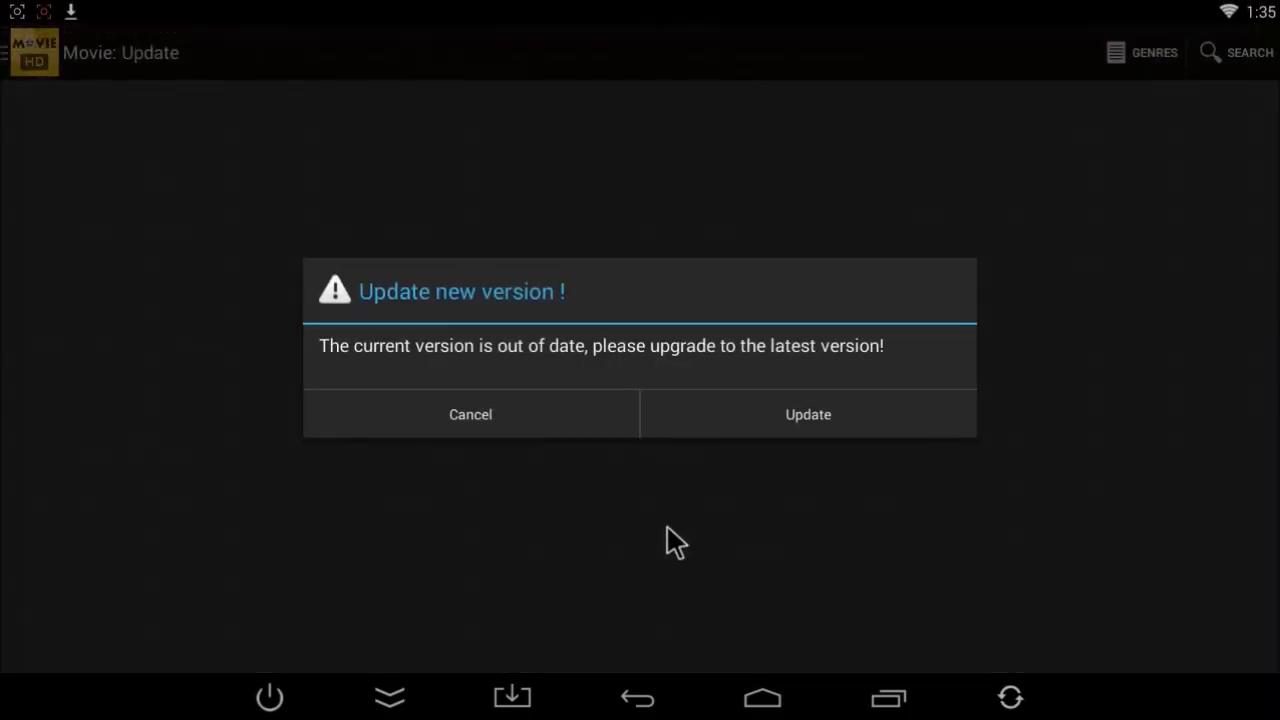
# Accept the Movie HD update and check the notifications for the MovieHD.apk download
pyautogui.click(733, 414)
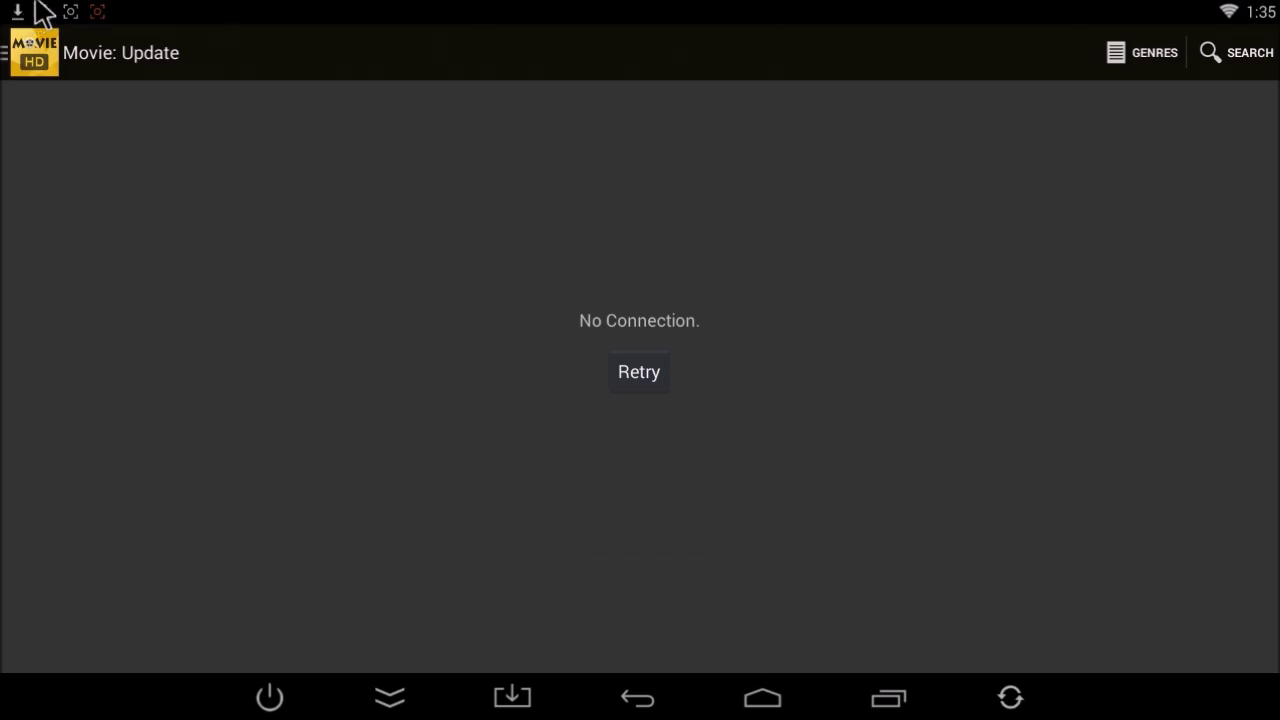
pyautogui.moveTo(36, 4); pyautogui.dragTo(98, 481)
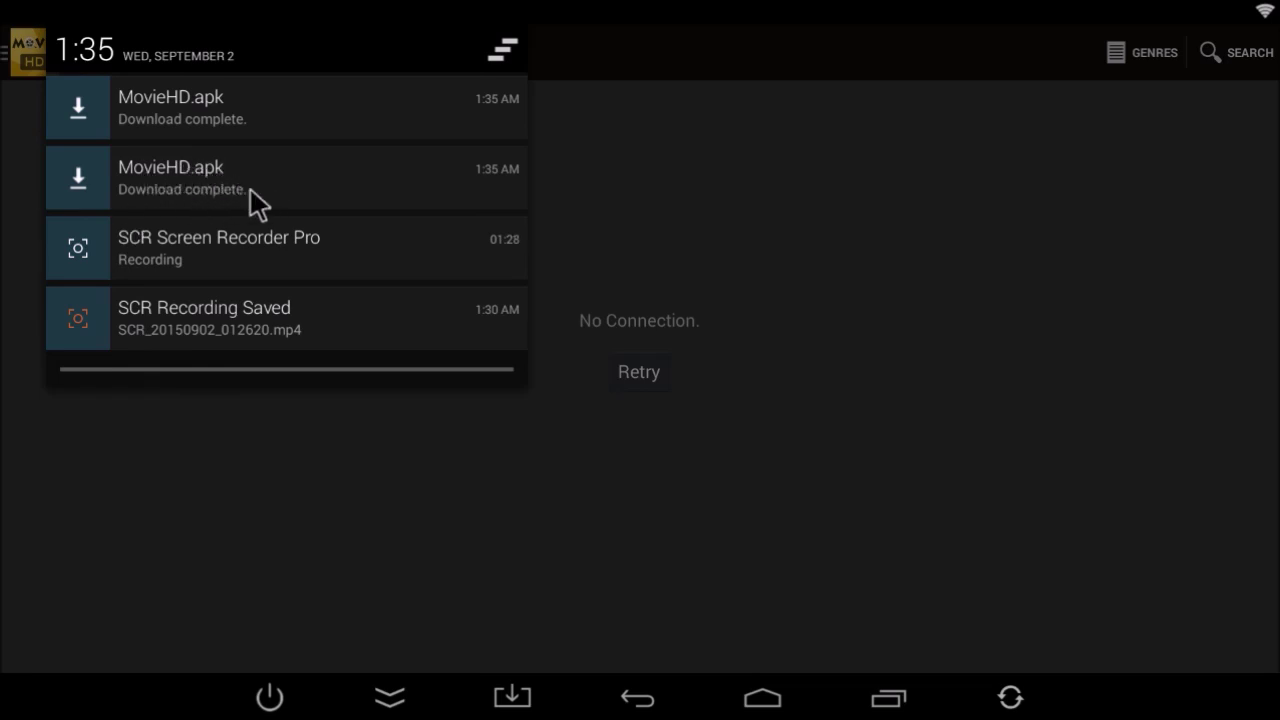
pyautogui.moveTo(301, 363); pyautogui.dragTo(349, 9)
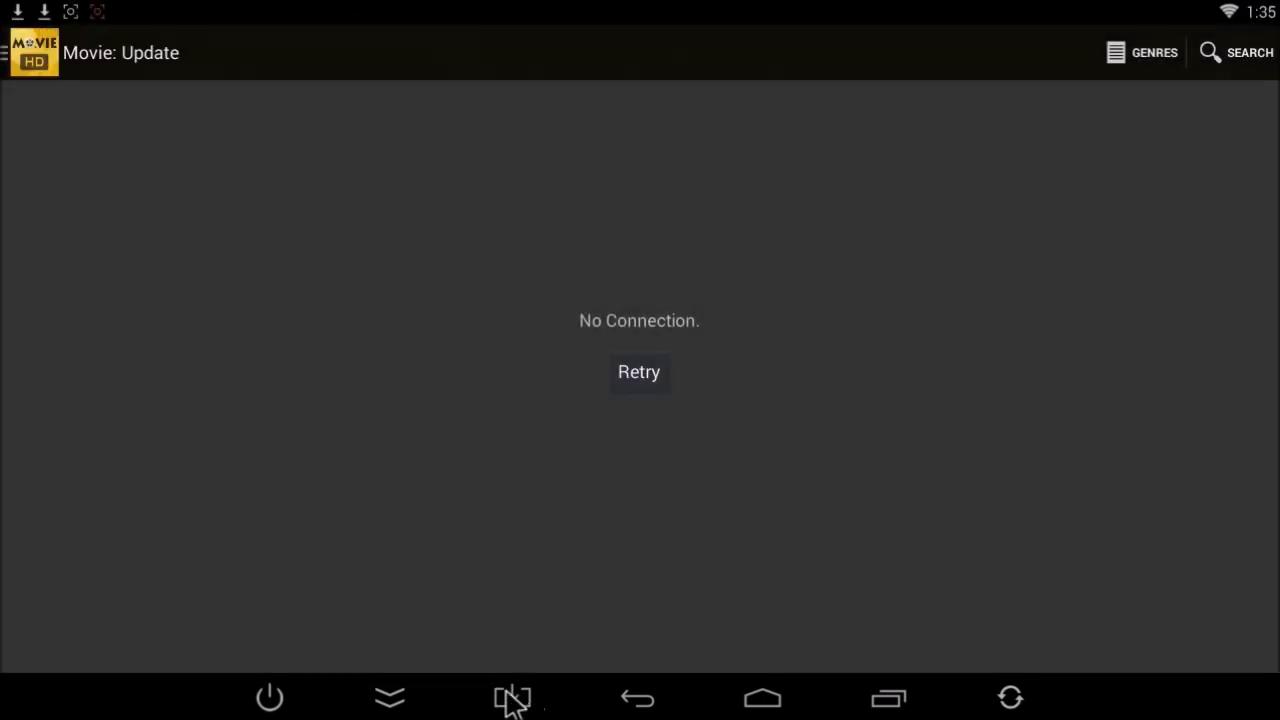
# Install Movie HD from MovieHD.apk in the FileBrowser Download folder and close the installer
pyautogui.click(520, 702)
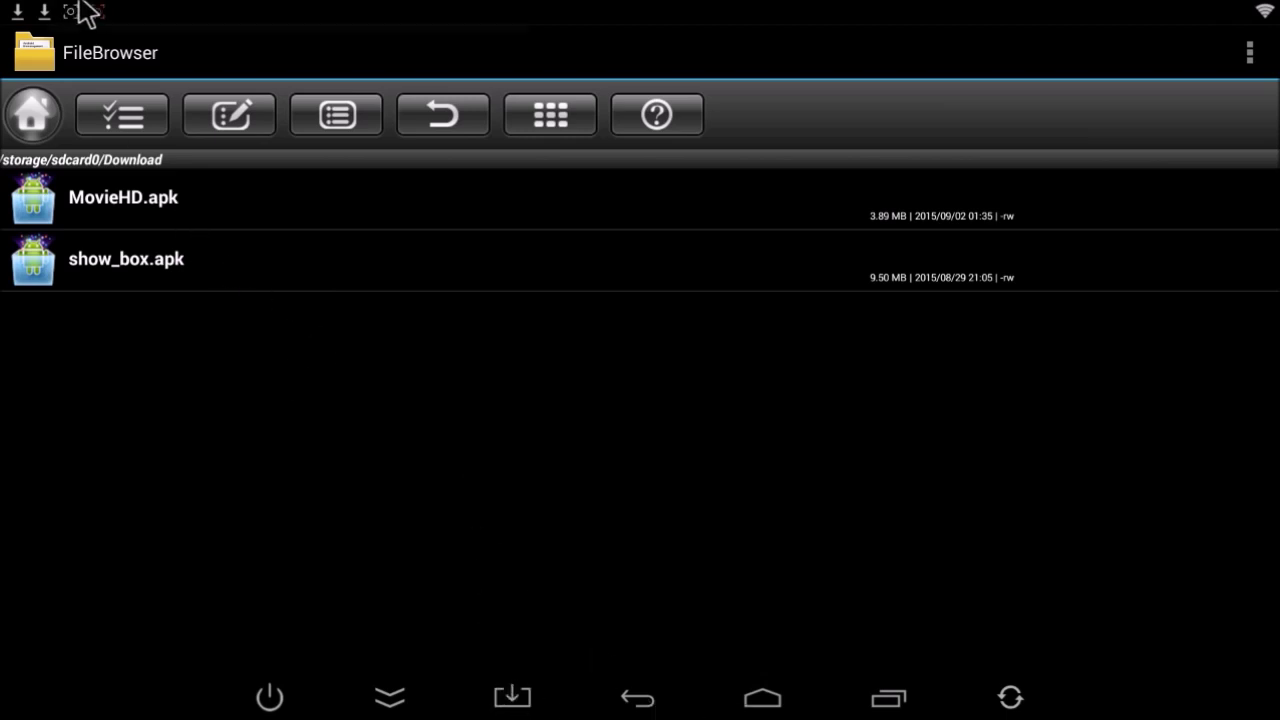
pyautogui.moveTo(78, 4); pyautogui.dragTo(145, 366)
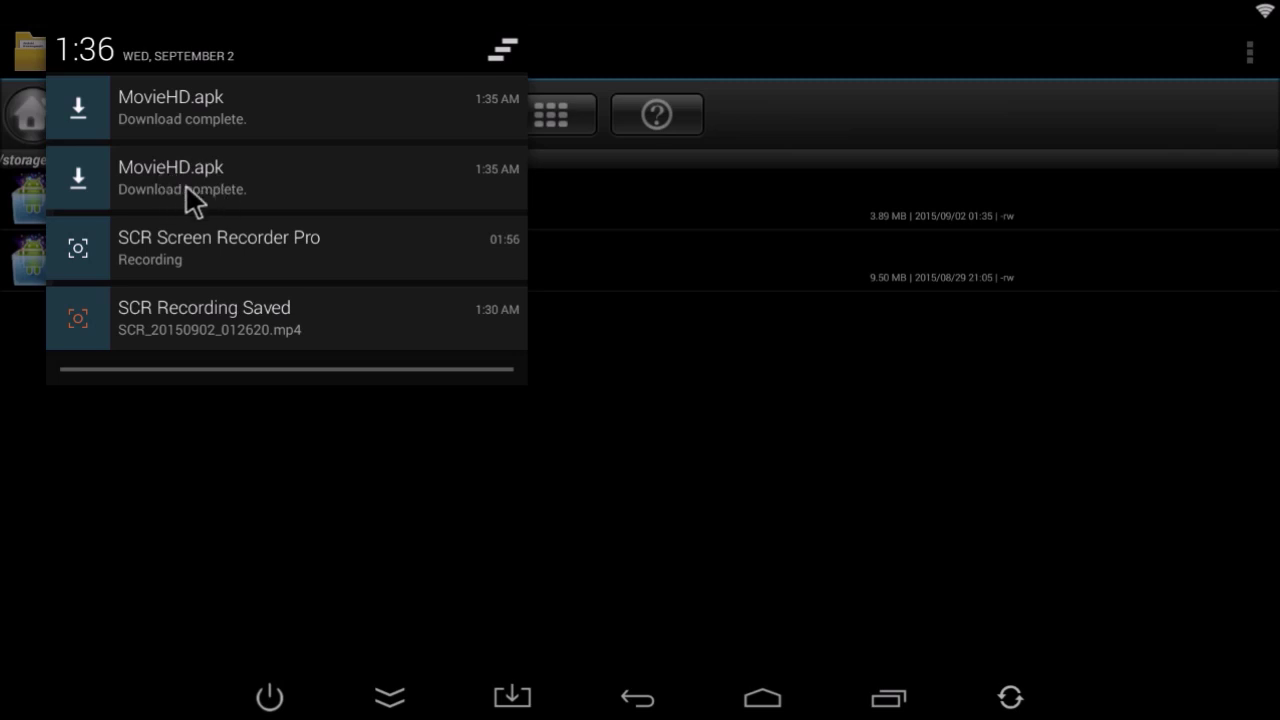
pyautogui.moveTo(206, 391); pyautogui.dragTo(209, 31)
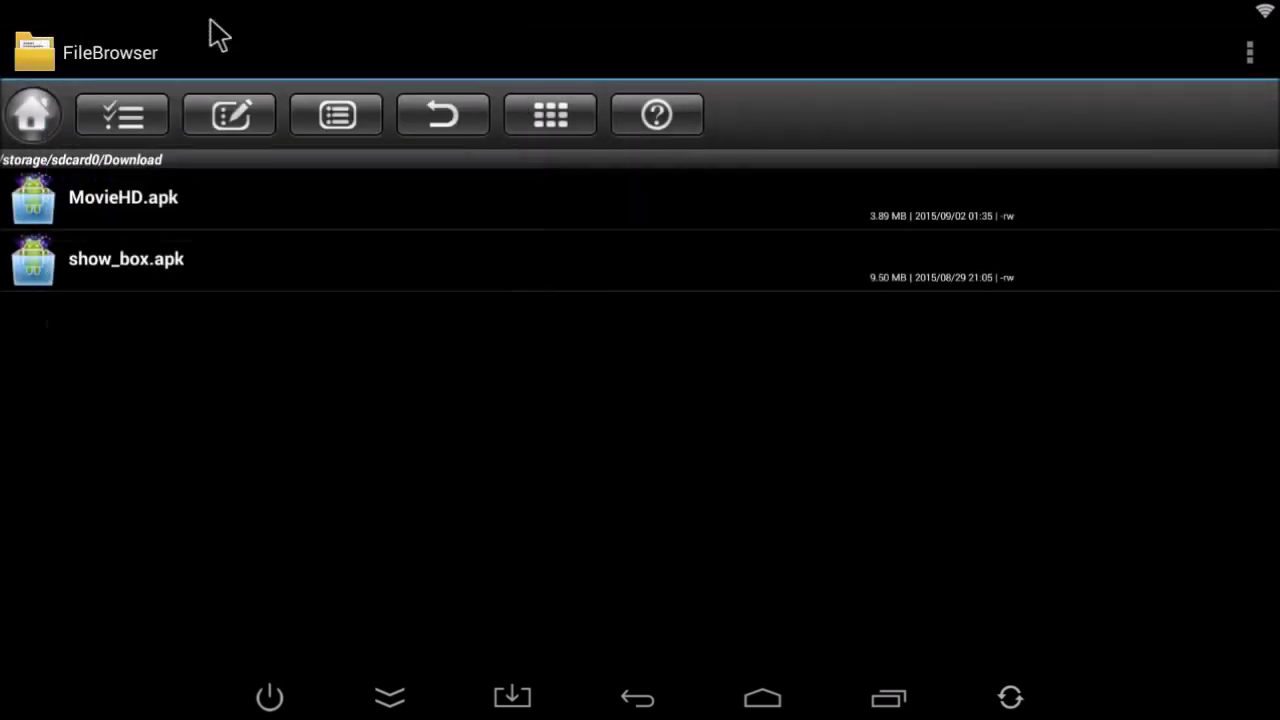
pyautogui.click(186, 192)
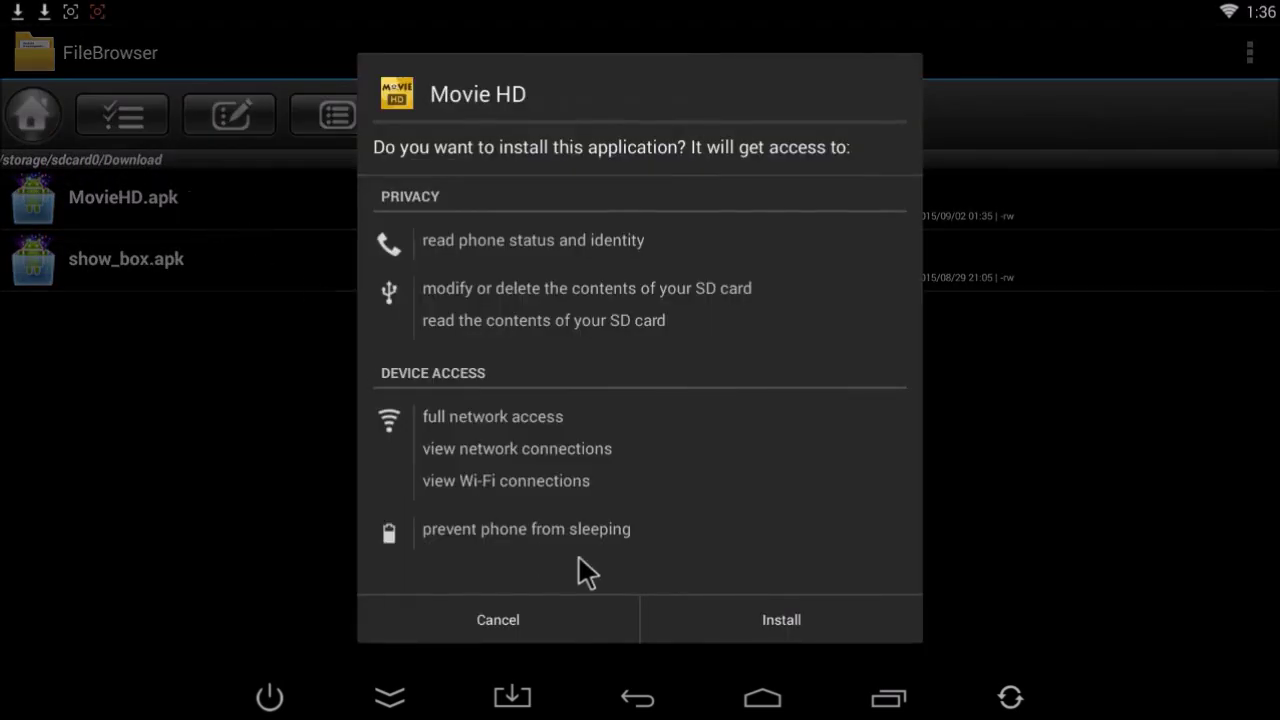
pyautogui.click(765, 633)
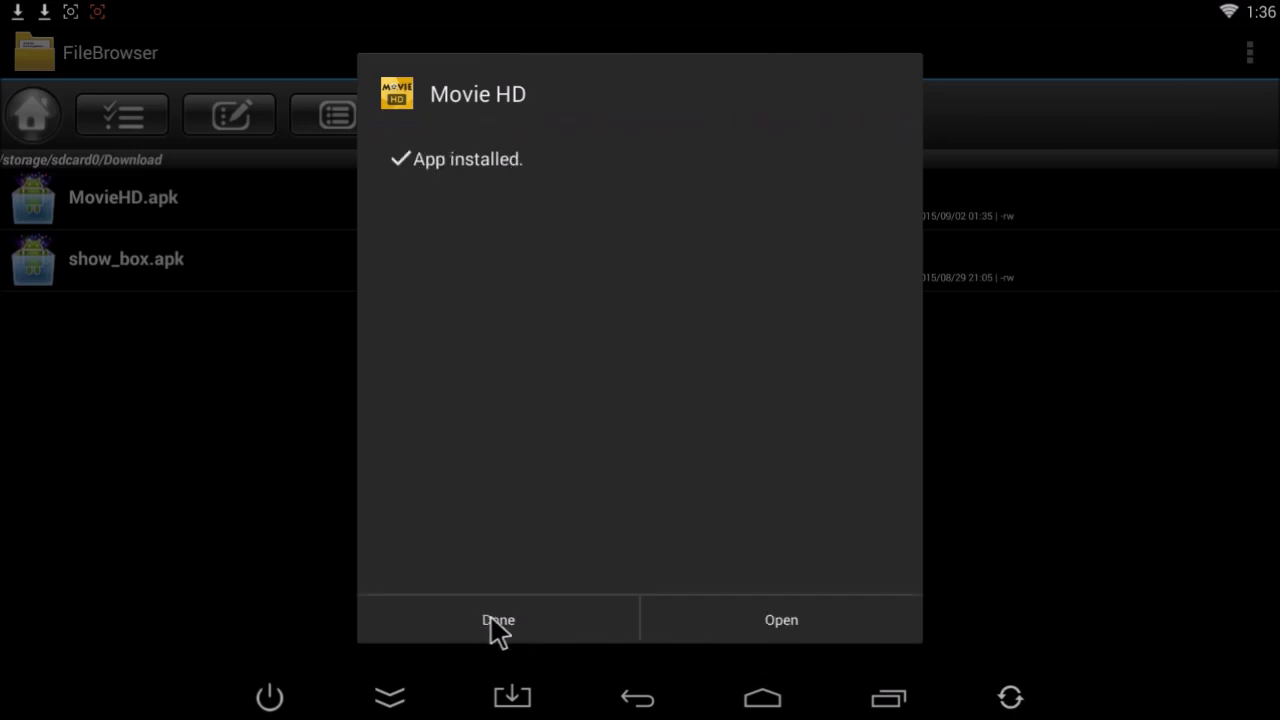
pyautogui.click(490, 617)
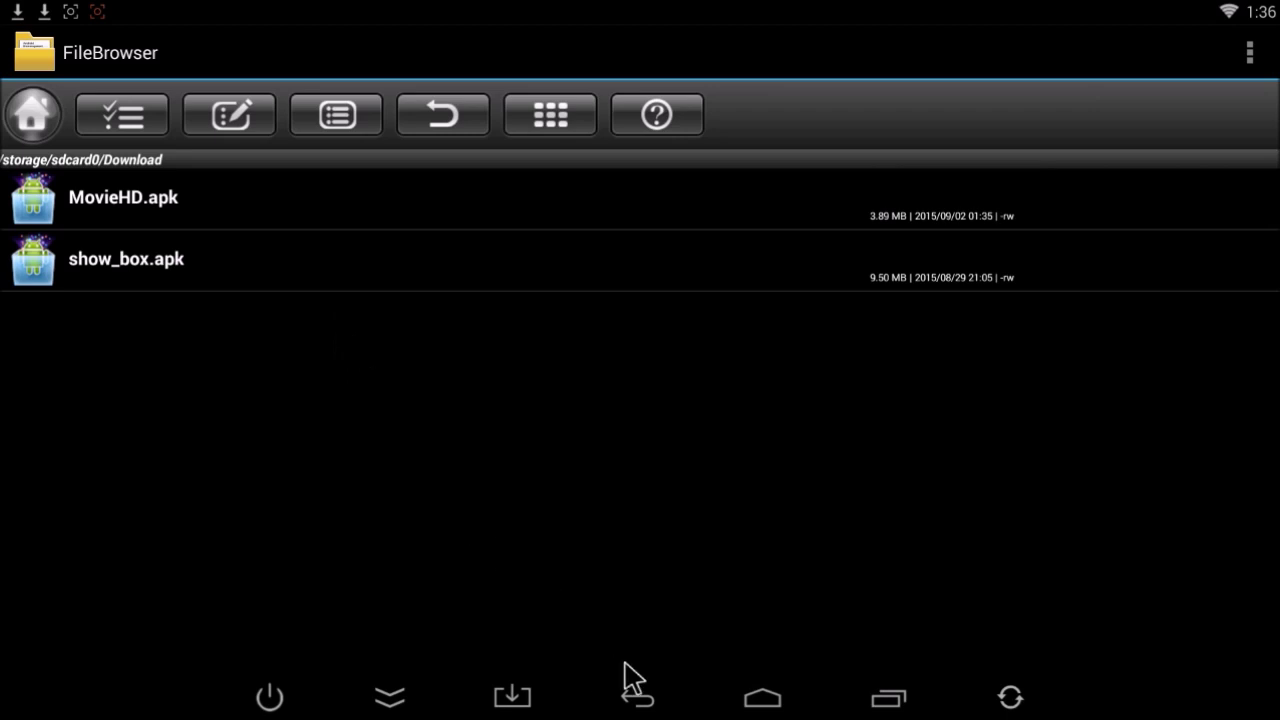
# Look through the All Apps list for Movie HD entries and return to the home screen
pyautogui.click(768, 702)
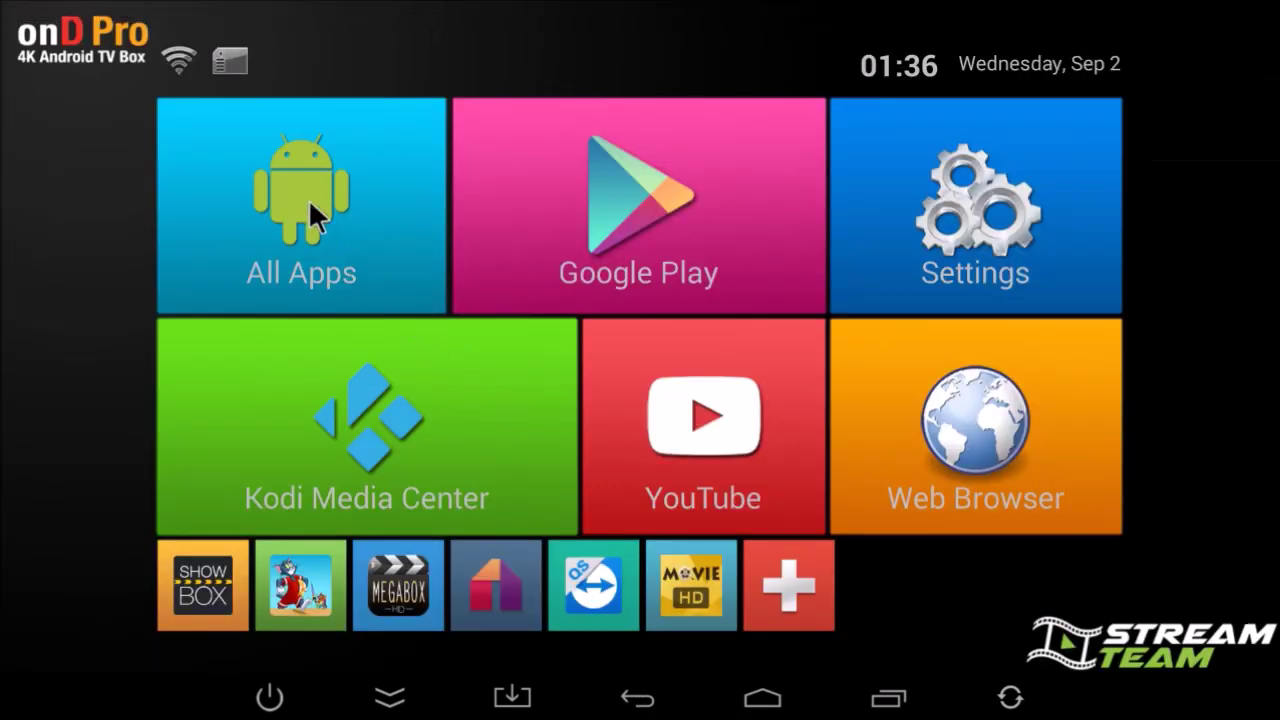
pyautogui.click(306, 198)
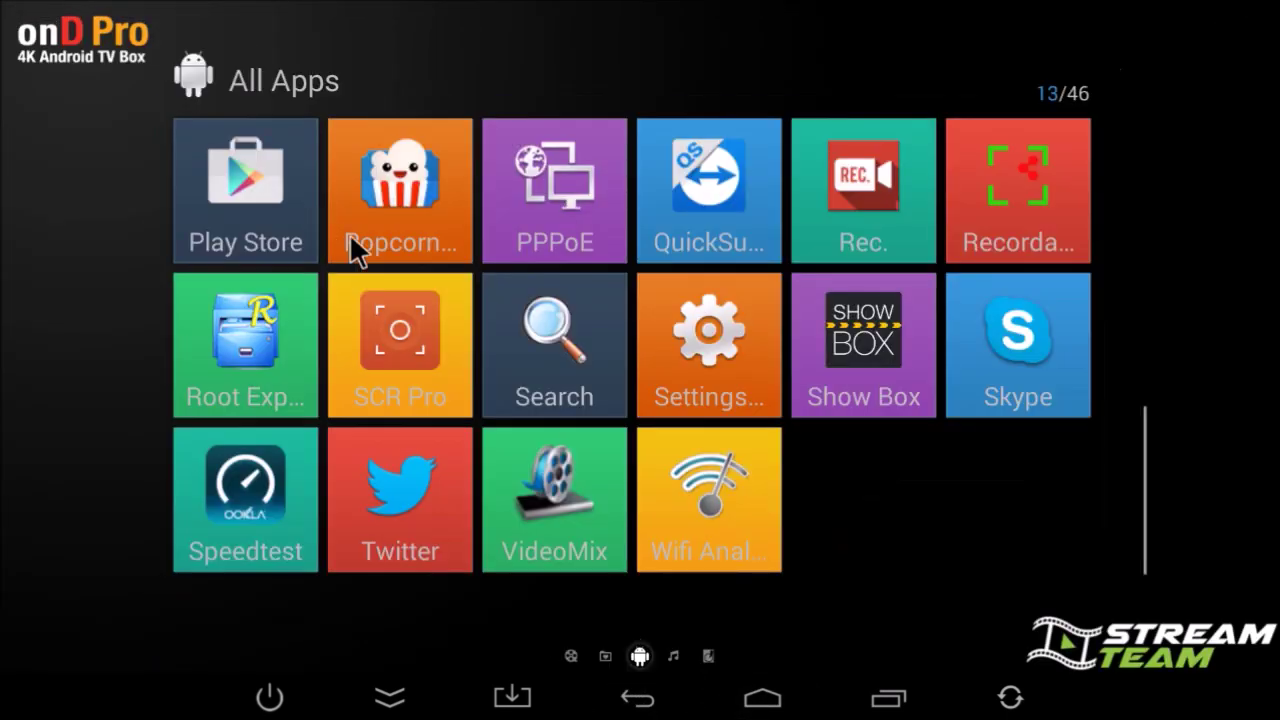
pyautogui.scroll(2, 498, 206)
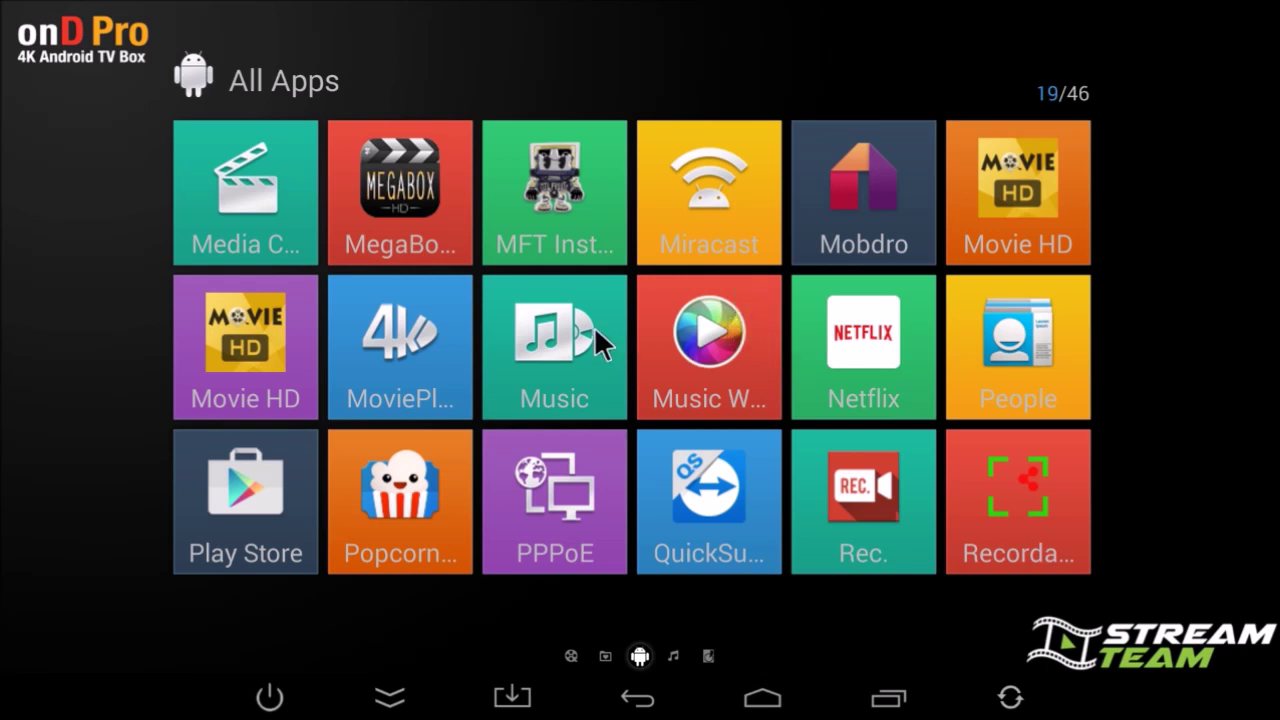
pyautogui.click(765, 697)
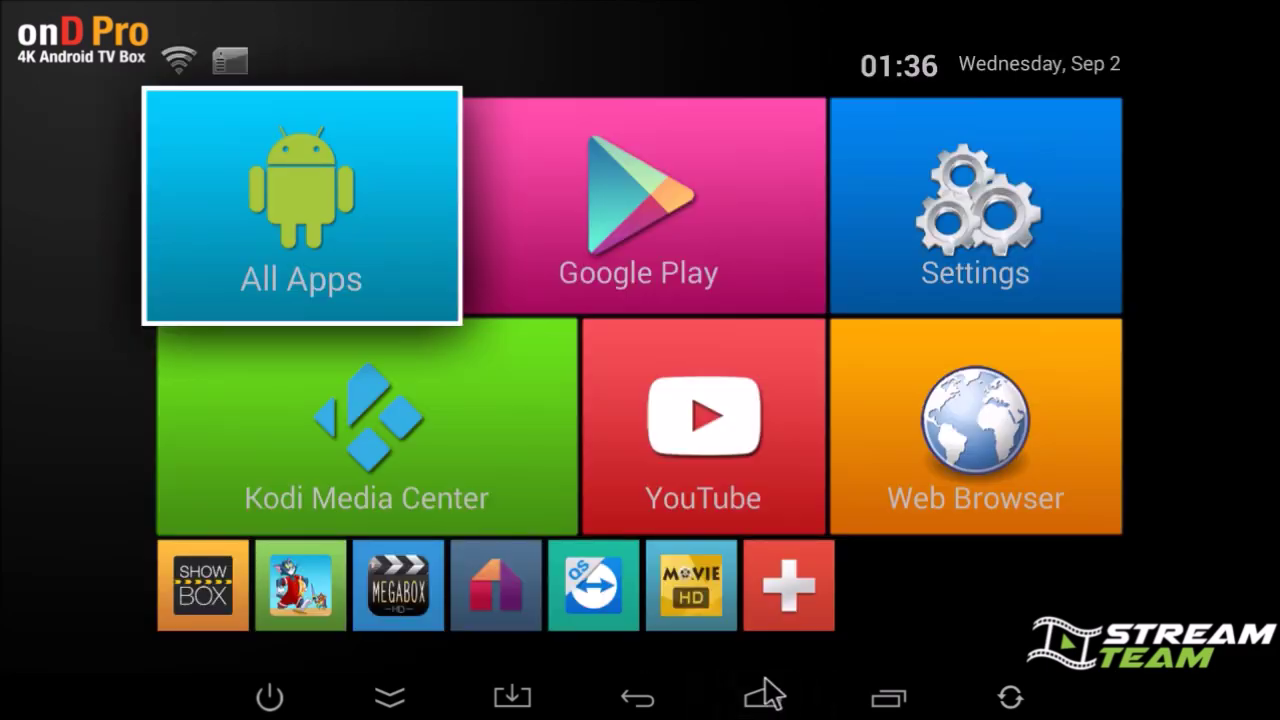
# Open the system settings' list of downloaded apps and find the Movie HD entries
pyautogui.click(975, 180)
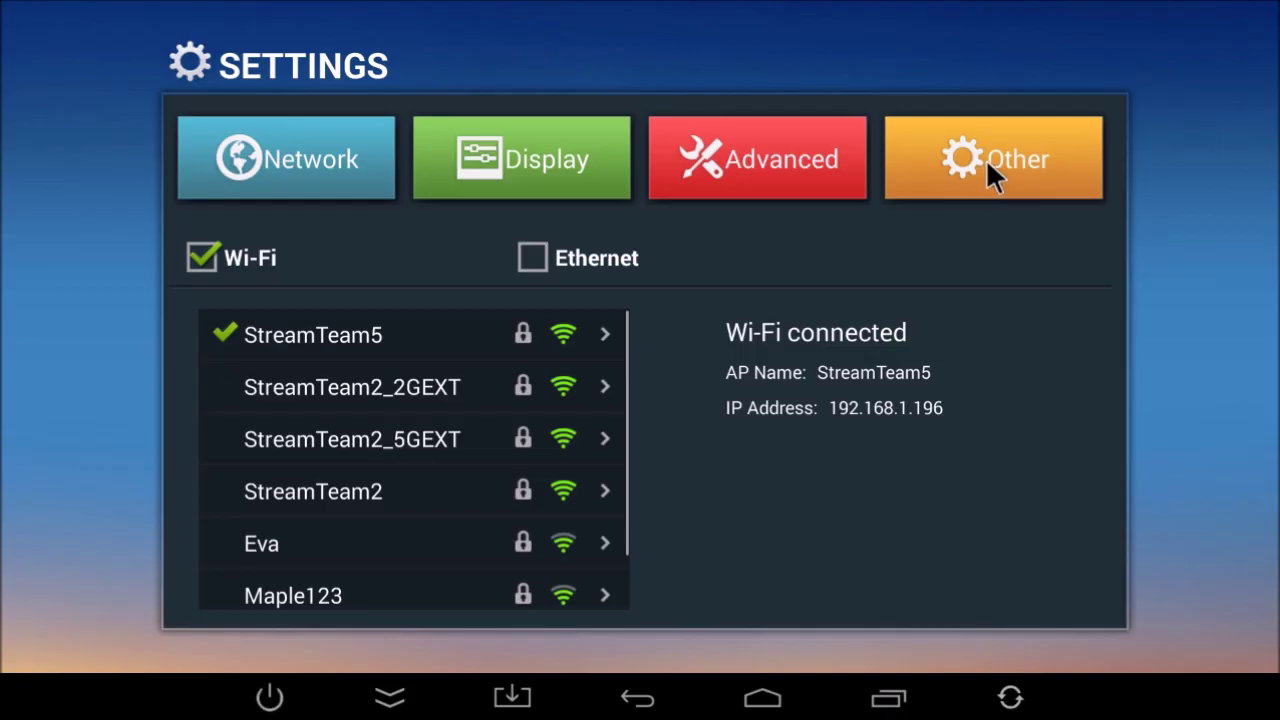
pyautogui.click(986, 158)
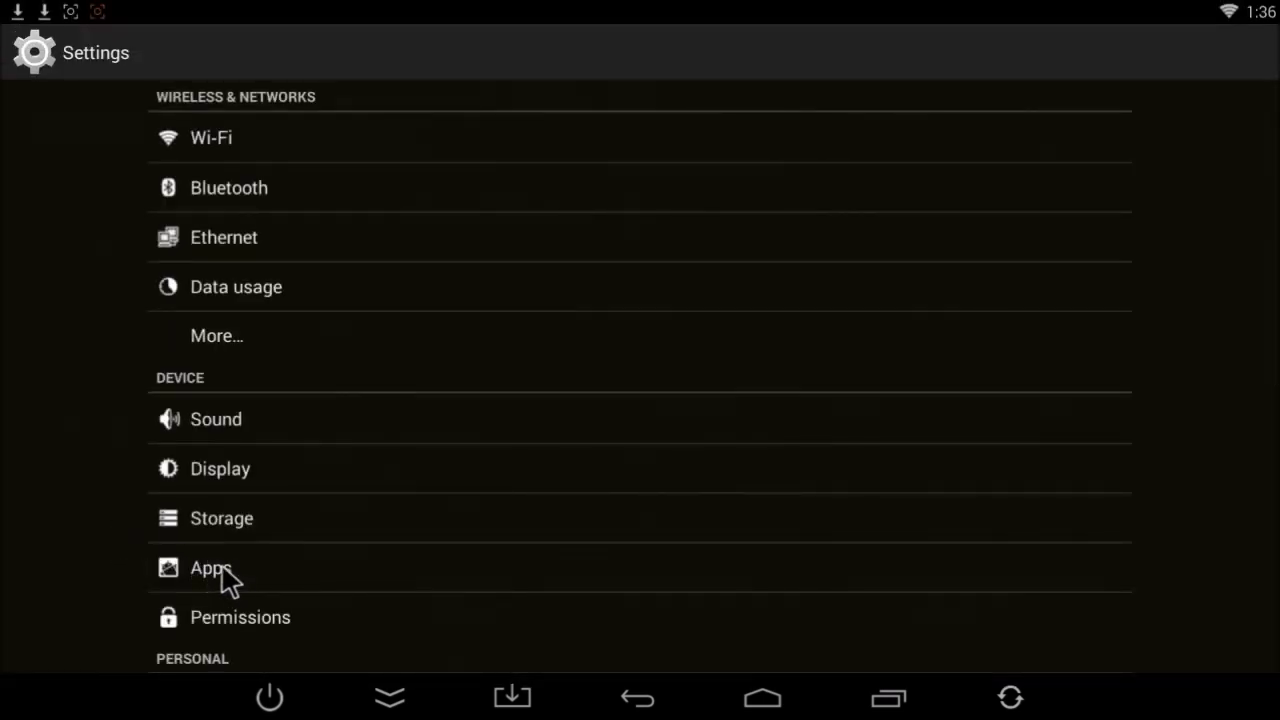
pyautogui.click(230, 578)
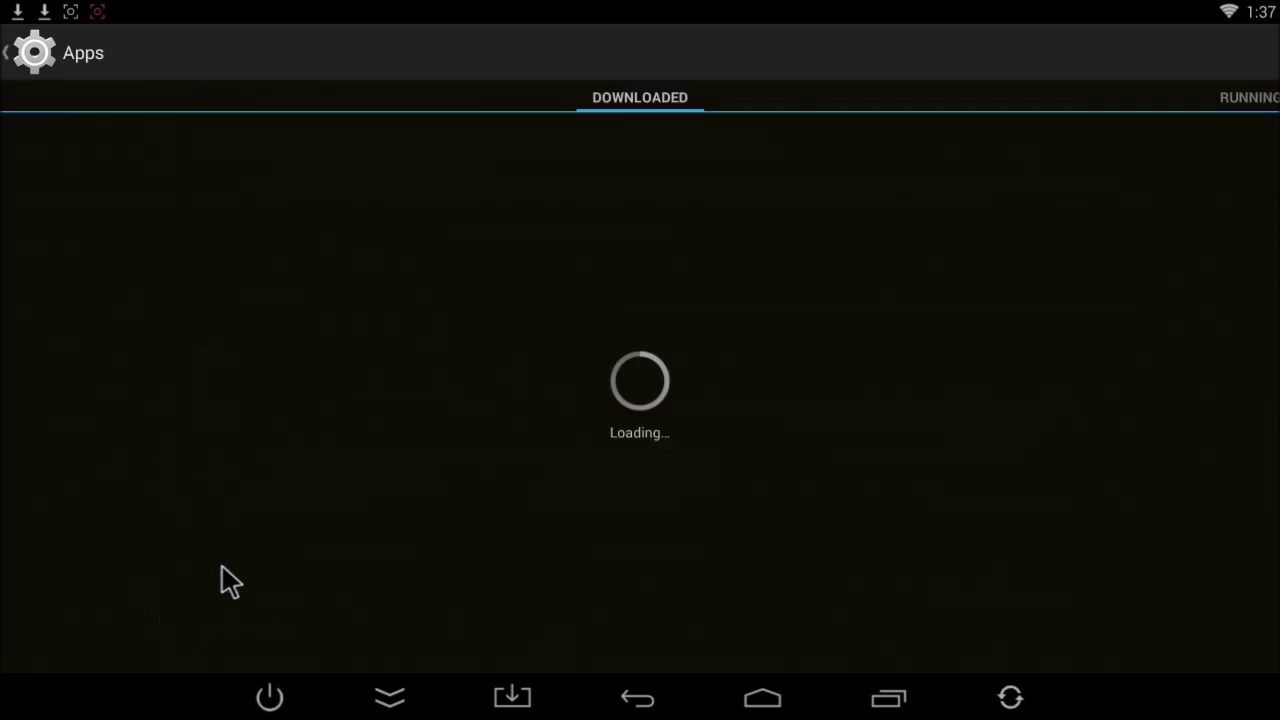
pyautogui.moveTo(340, 550); pyautogui.dragTo(337, 237)
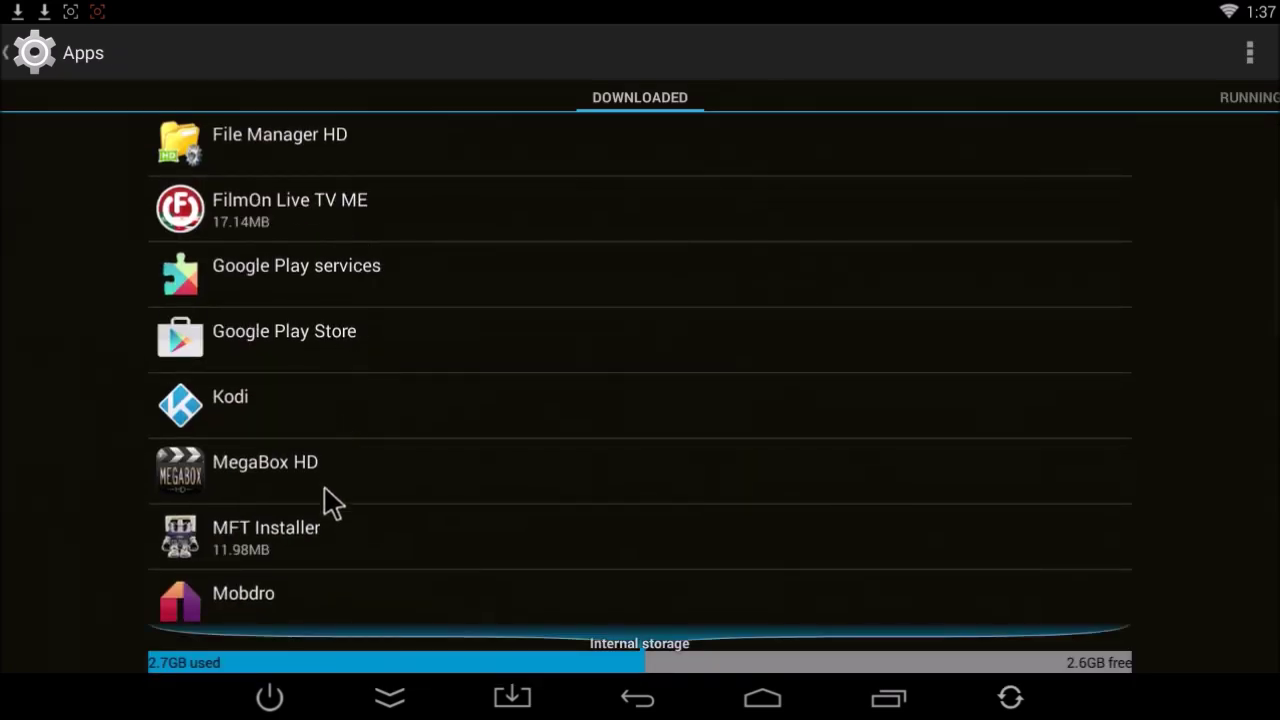
pyautogui.moveTo(334, 528); pyautogui.dragTo(331, 265)
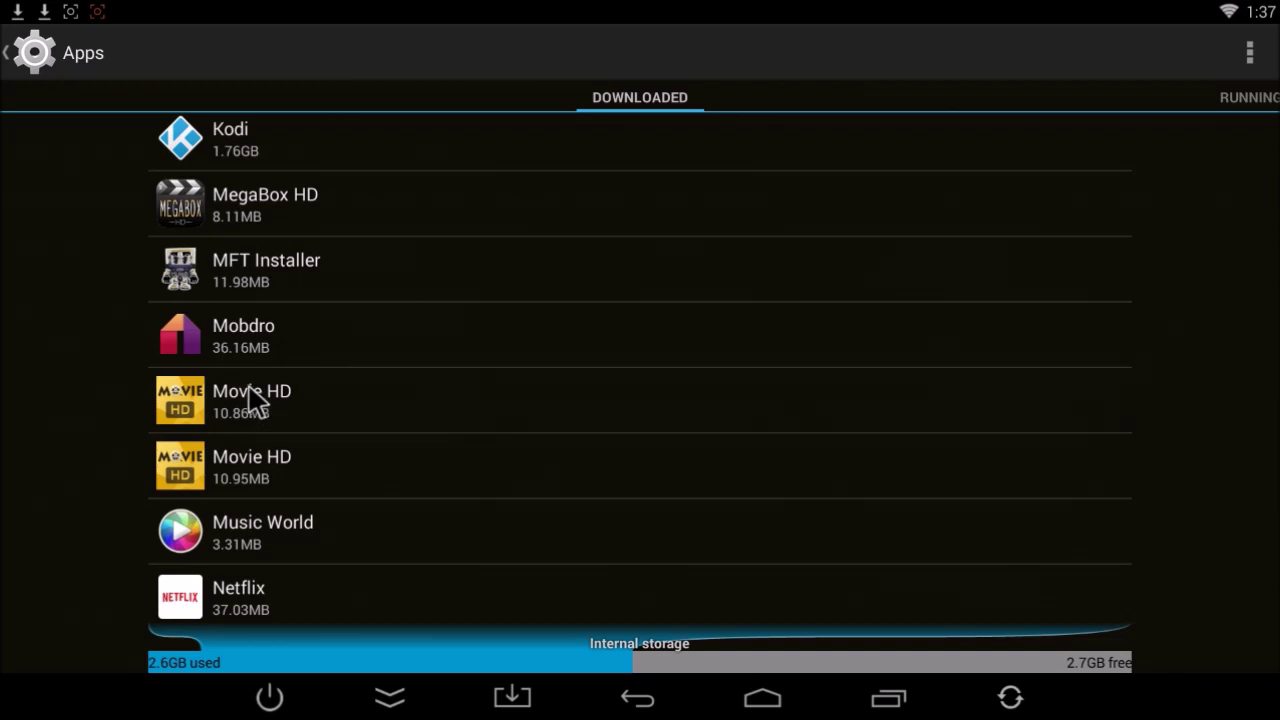
# Compare the version numbers of both Movie HD entries and uninstall the older version 1.0.3
pyautogui.click(256, 400)
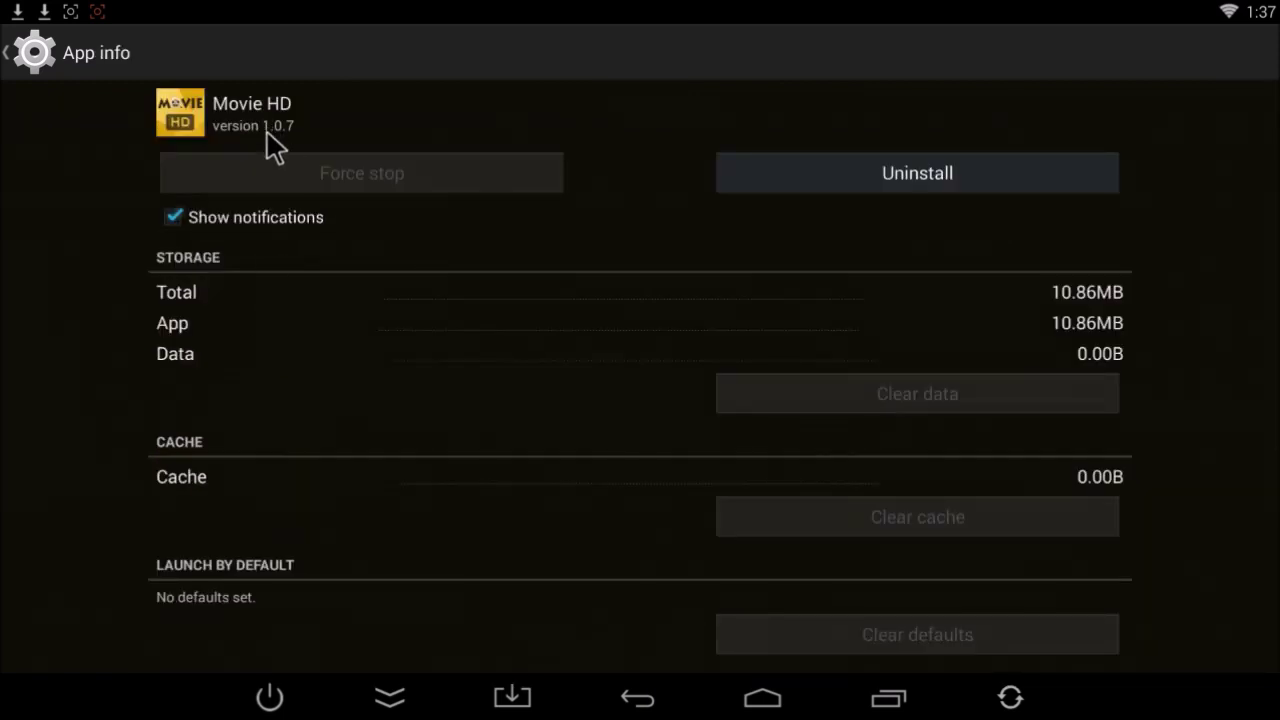
pyautogui.click(638, 697)
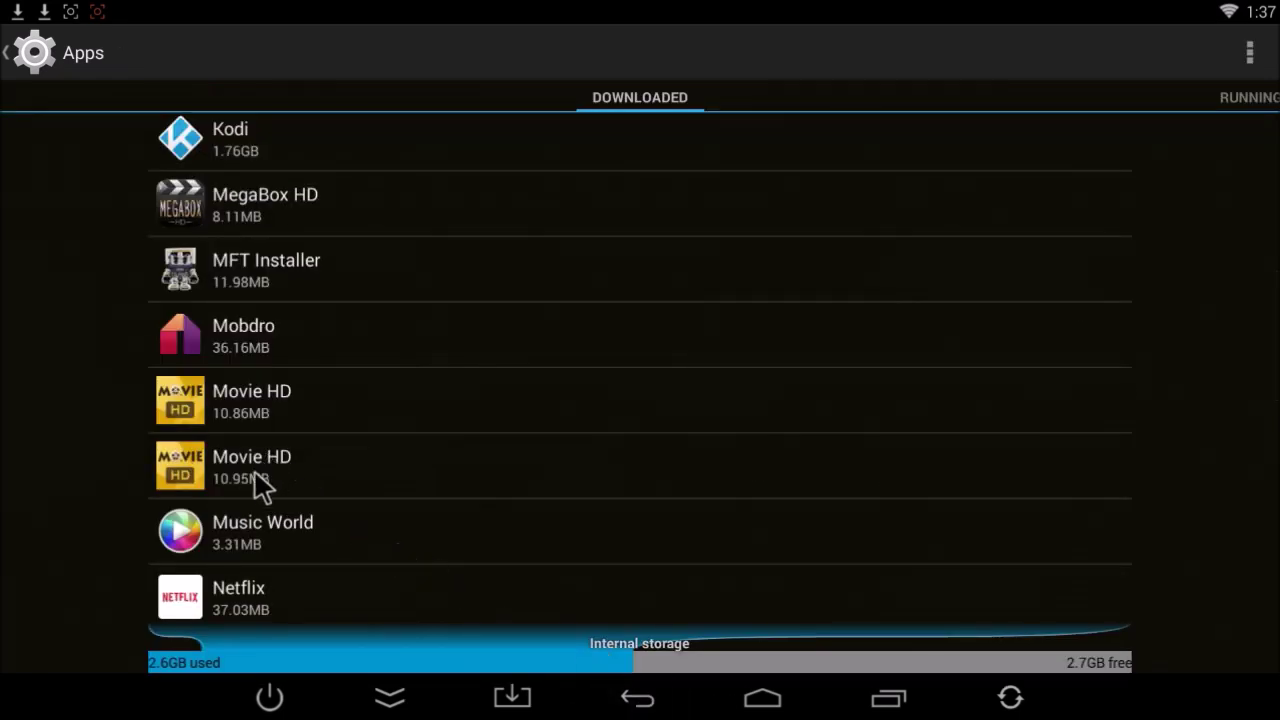
pyautogui.click(255, 472)
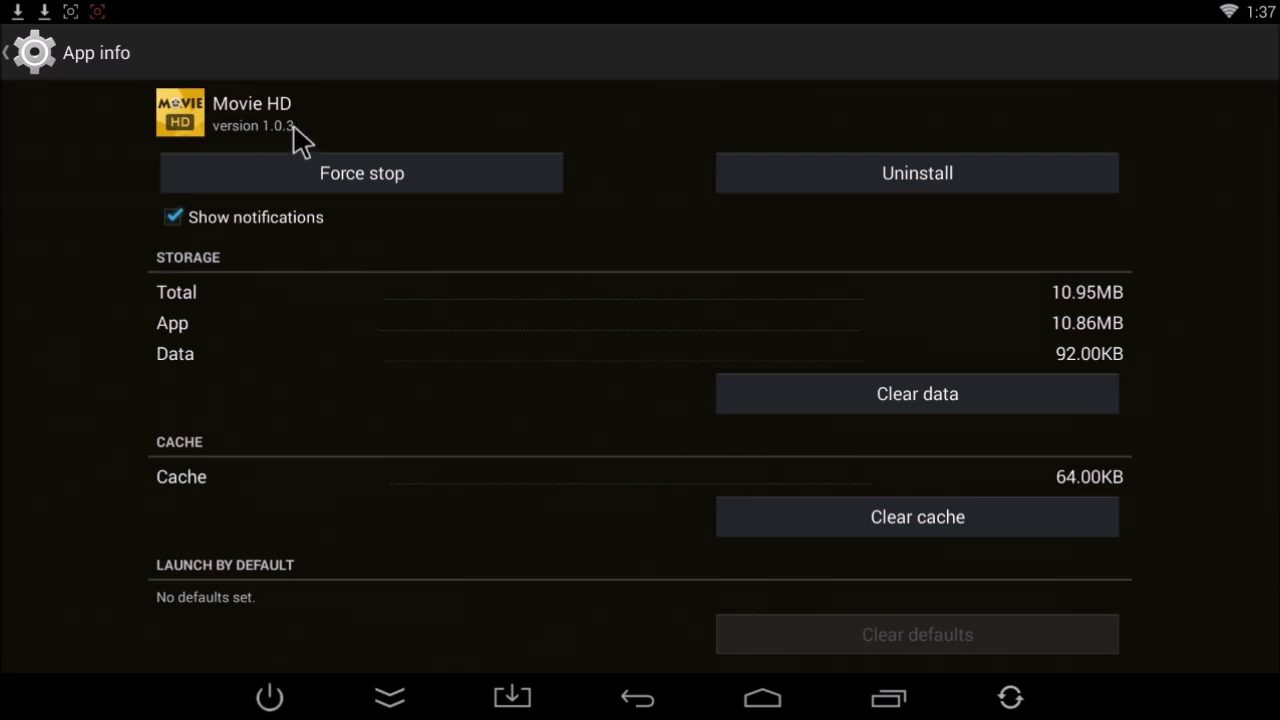
pyautogui.click(898, 185)
pyautogui.click(725, 405)
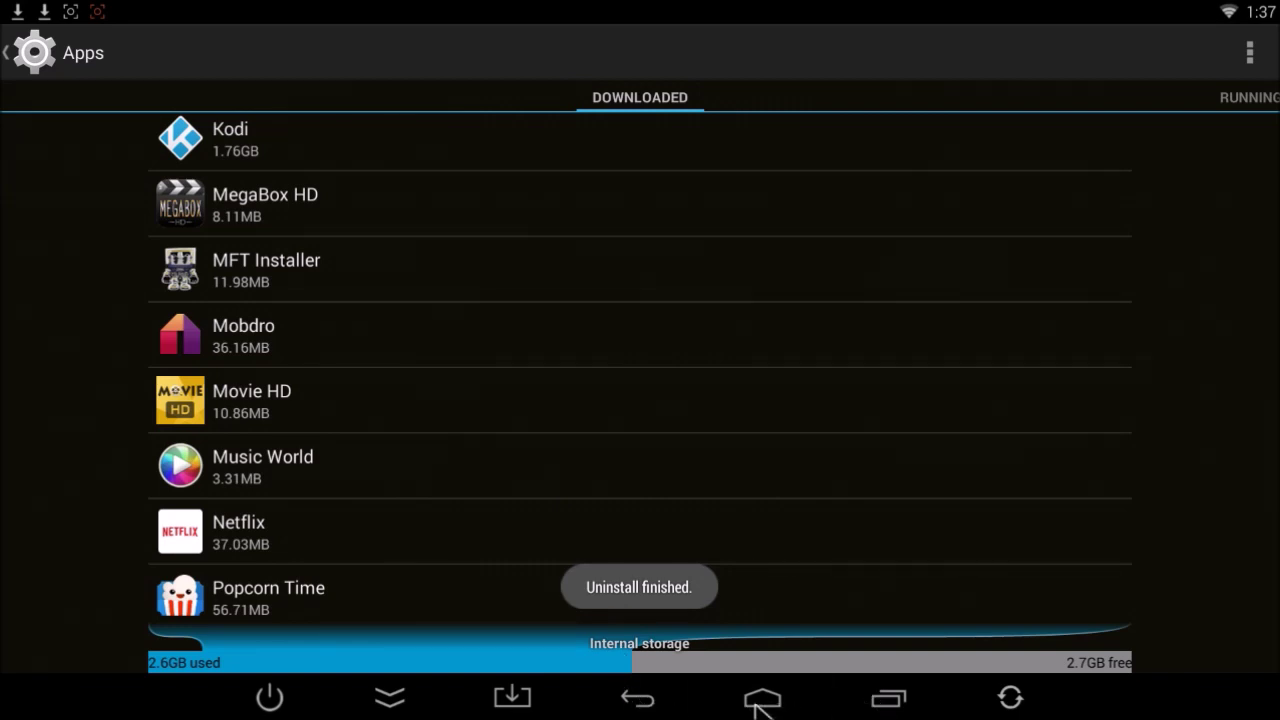
# Check the All Apps list for the remaining Movie HD app and go back to the home screen
pyautogui.click(757, 703)
pyautogui.click(271, 171)
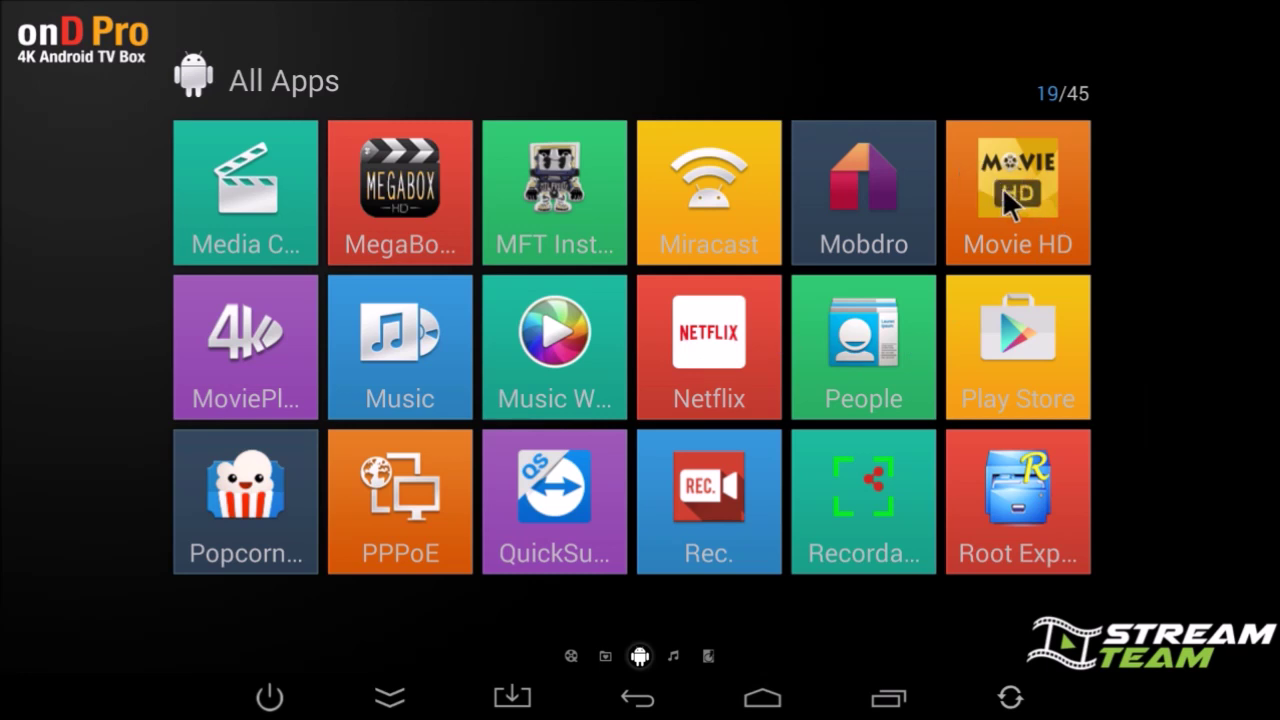
pyautogui.click(764, 699)
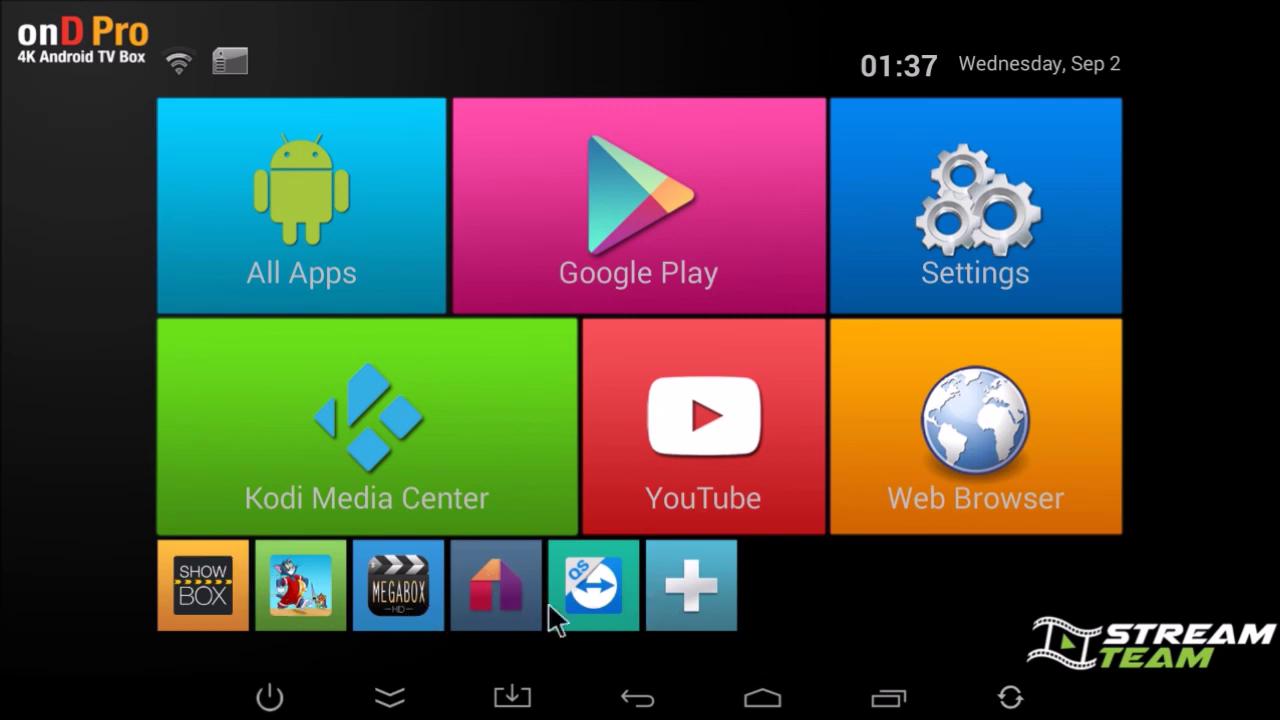
# Add Movie HD to the home screen's row of app shortcuts
pyautogui.click(683, 582)
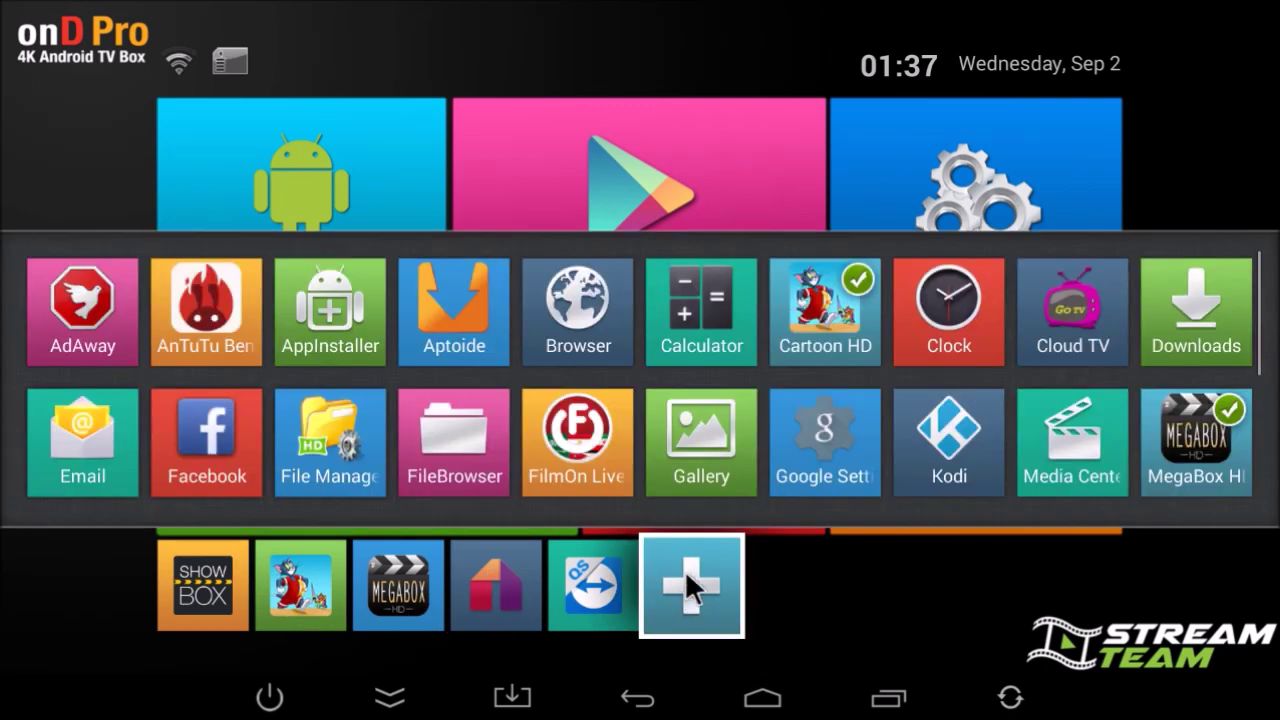
pyautogui.press('Down')
pyautogui.press('Down')
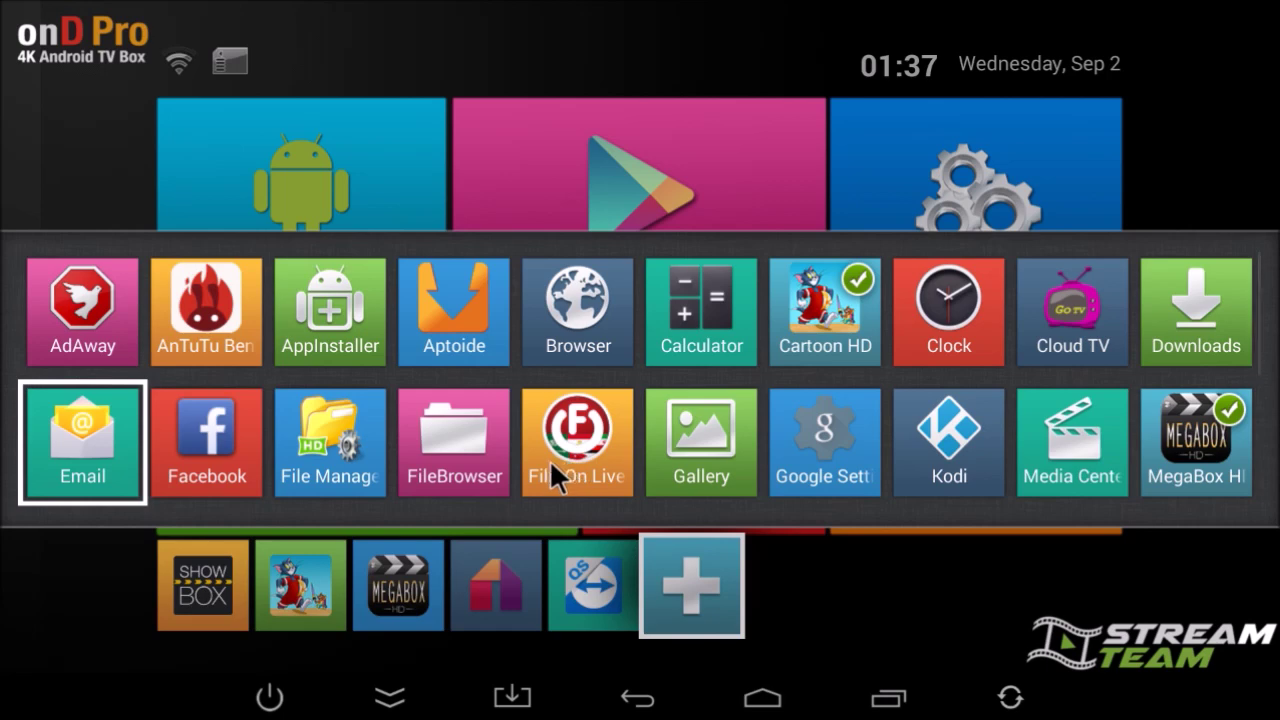
pyautogui.press('Down')
pyautogui.click(471, 455)
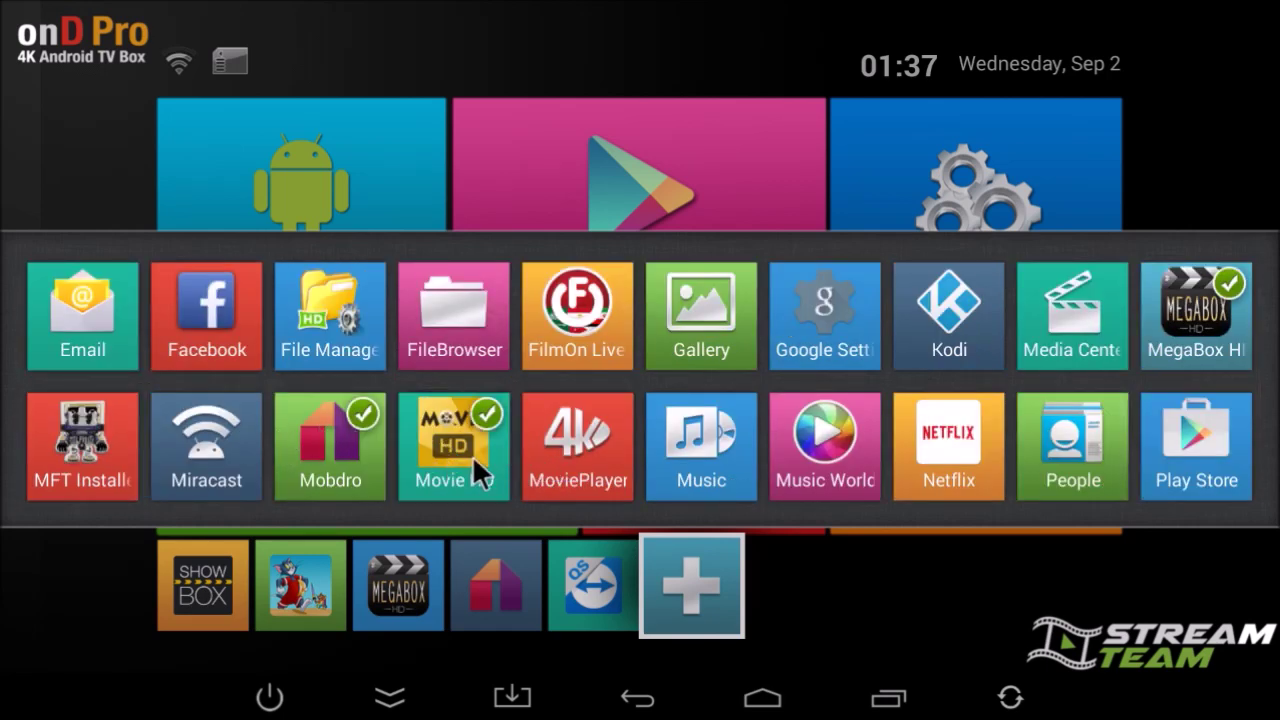
pyautogui.press('Escape')
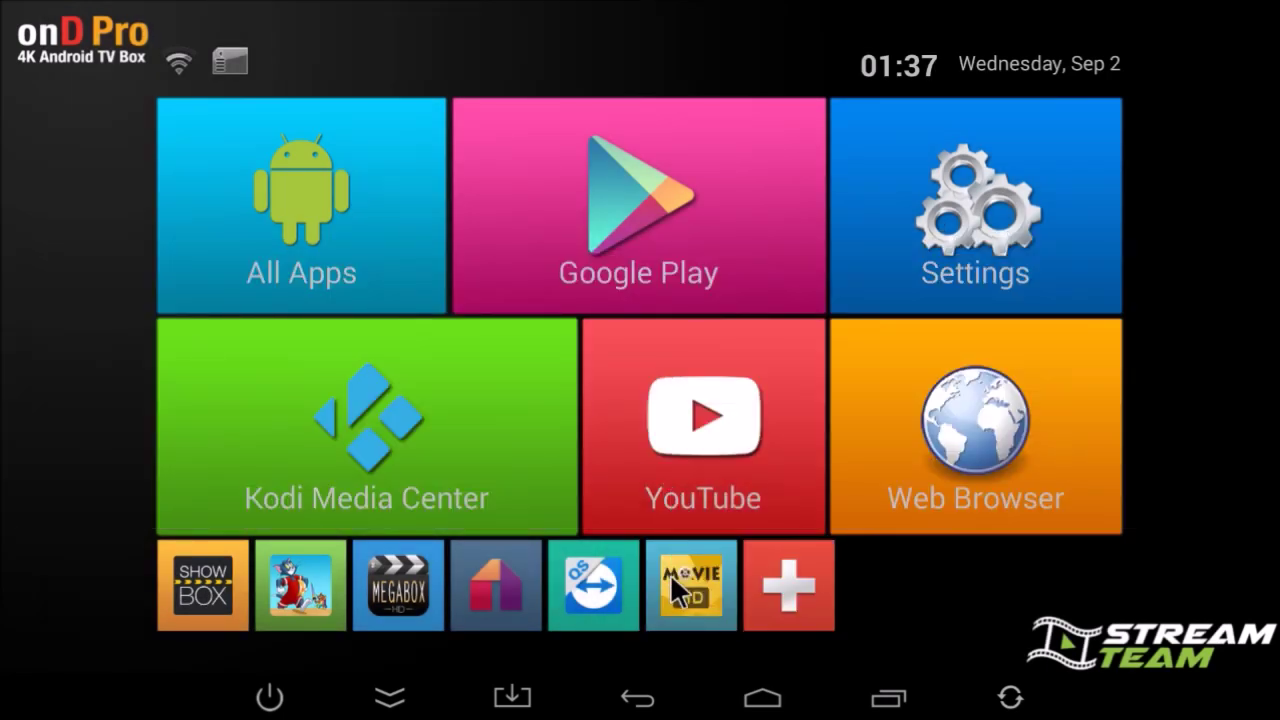